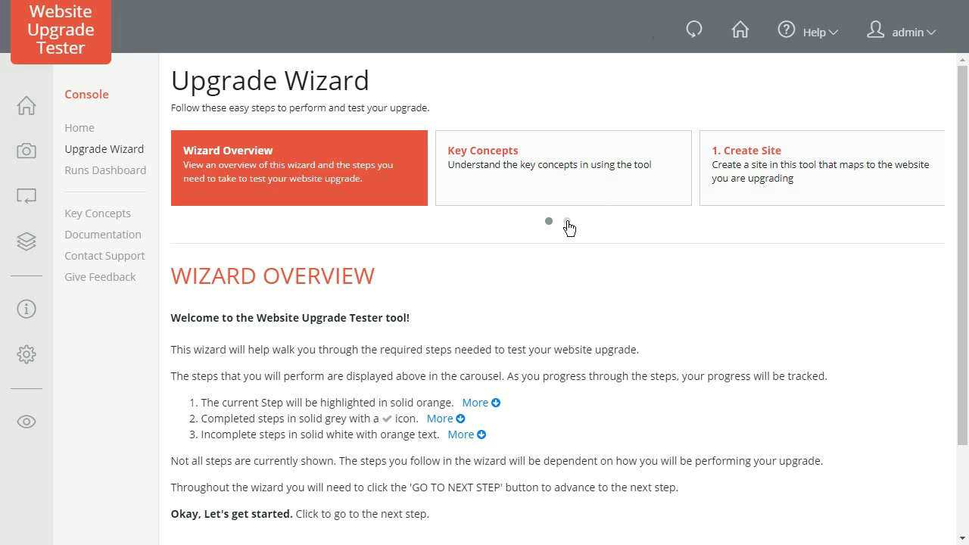
Step: Preview the steps in the wizard carousel, then complete the Wizard Overview and advance to Key Concepts
{"action": "left_click", "coordinate": [567, 223]}
{"action": "left_click", "coordinate": [550, 221]}
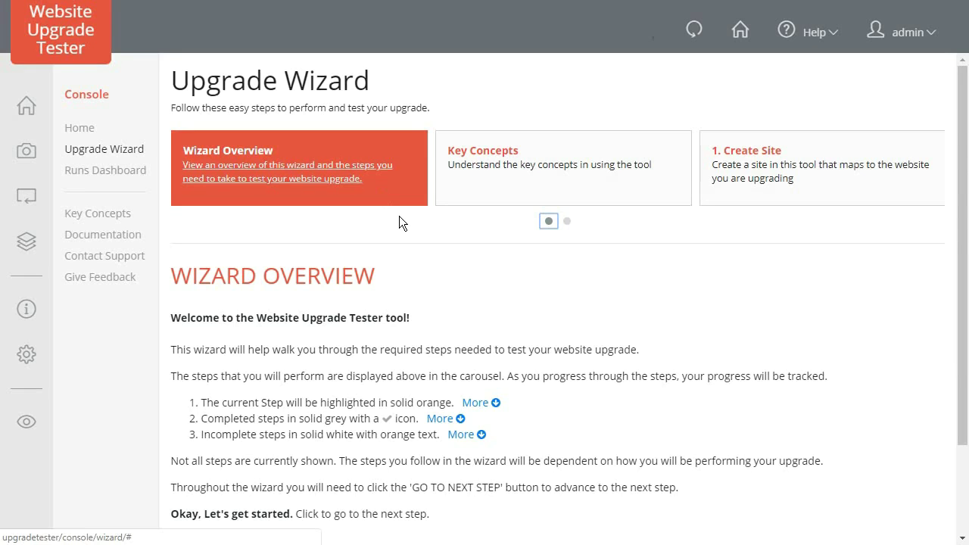
{"action": "scroll", "coordinate": [462, 276], "scroll_direction": "down", "scroll_amount": 3}
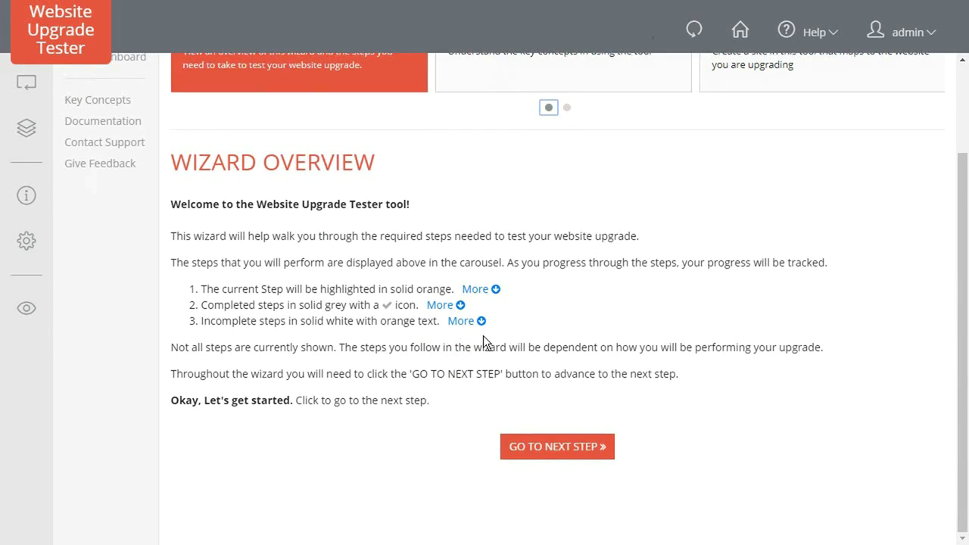
{"action": "left_click", "coordinate": [561, 447]}
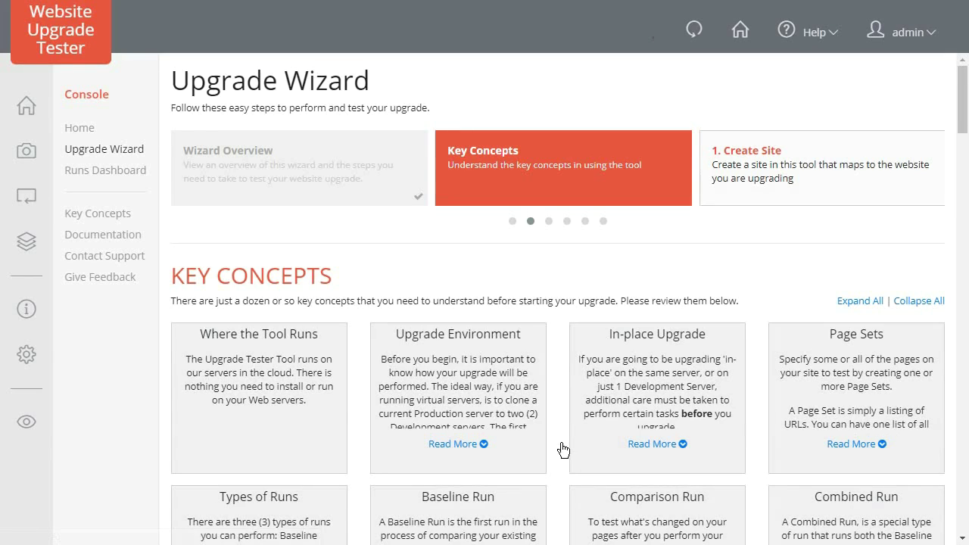
Step: Revisit the completed Wizard Overview step and return to the Key Concepts step
{"action": "left_click", "coordinate": [339, 174]}
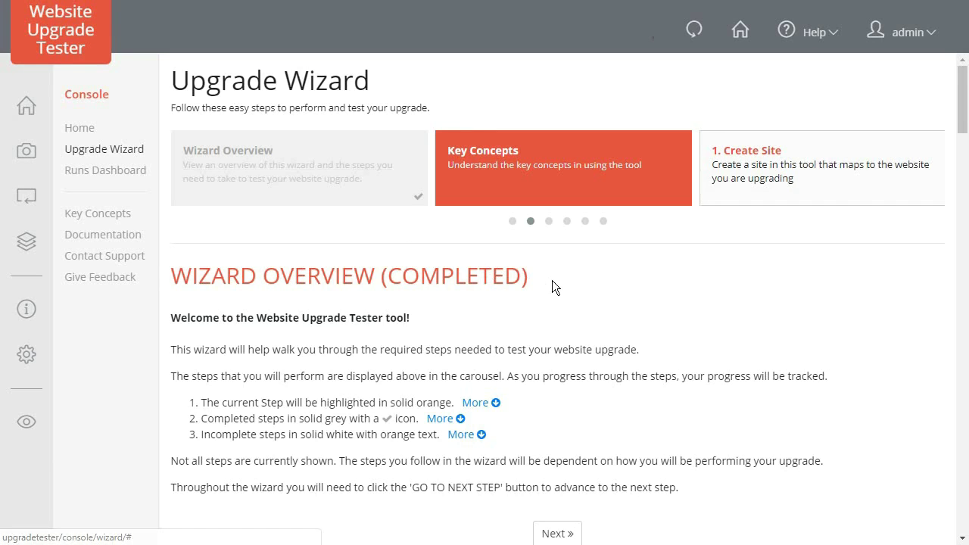
{"action": "scroll", "coordinate": [579, 288], "scroll_direction": "down", "scroll_amount": 1}
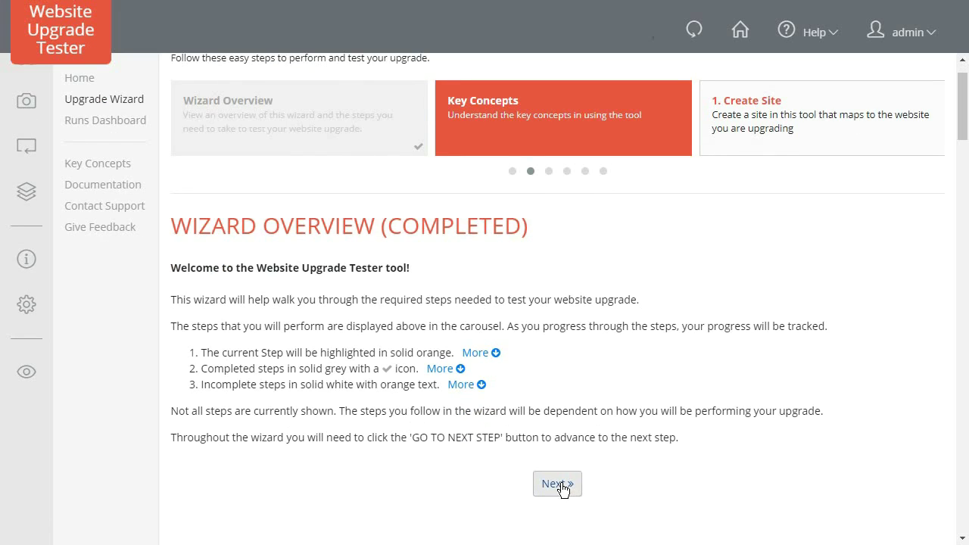
{"action": "left_click", "coordinate": [559, 483]}
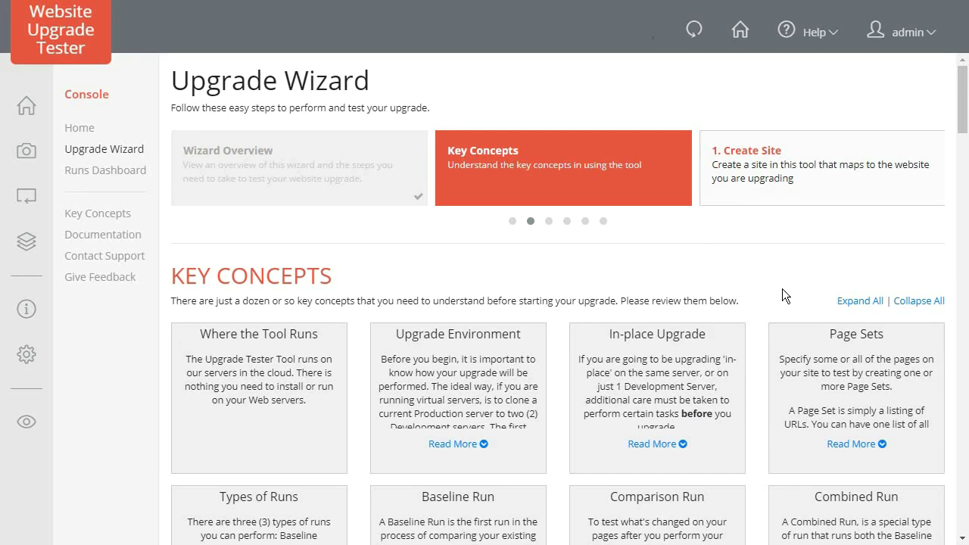
Step: Expand all key concept cards to read their full explanations, and collapse them all again
{"action": "left_click", "coordinate": [860, 302]}
{"action": "scroll", "coordinate": [745, 309], "scroll_direction": "down", "scroll_amount": 5}
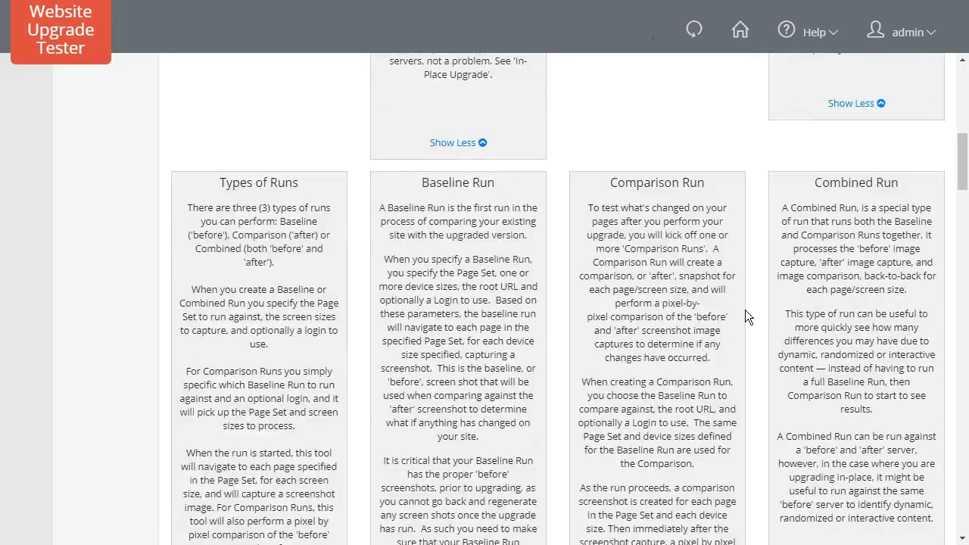
{"action": "scroll", "coordinate": [745, 309], "scroll_direction": "down", "scroll_amount": 3}
{"action": "left_click_drag", "start_coordinate": [963, 155], "coordinate": [964, 62]}
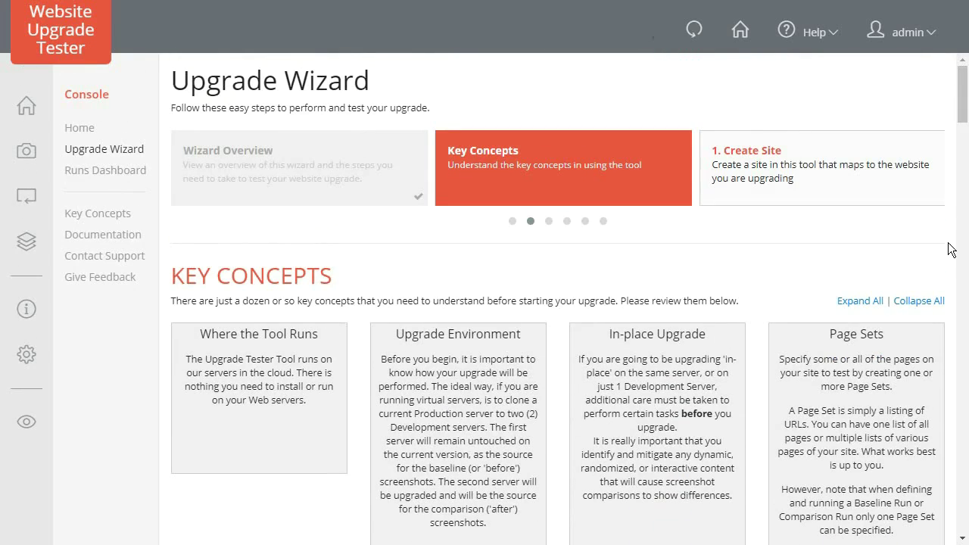
{"action": "left_click", "coordinate": [925, 302]}
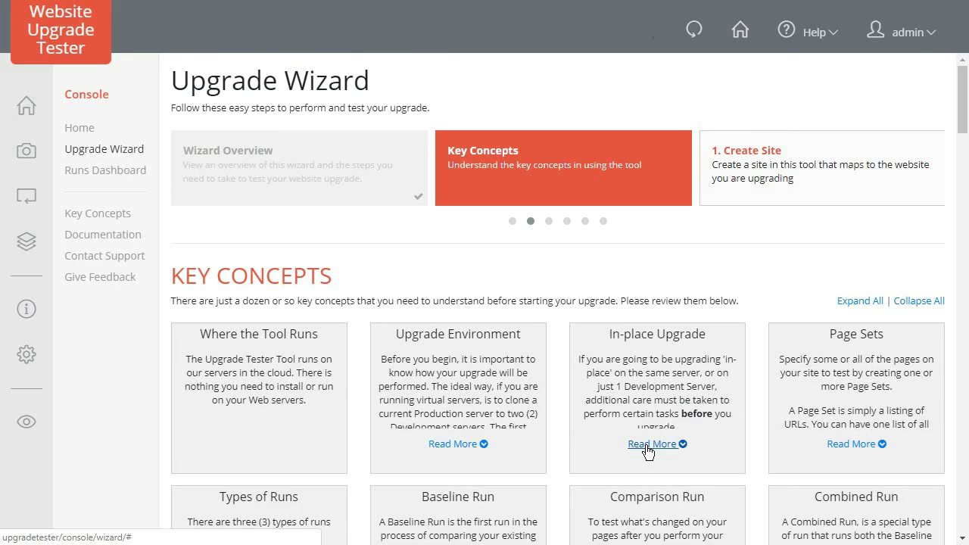
Step: Advance the wizard to the Create Site step and review the details of cloning the Production Site to two Development Servers
{"action": "scroll", "coordinate": [648, 449], "scroll_direction": "down", "scroll_amount": 7}
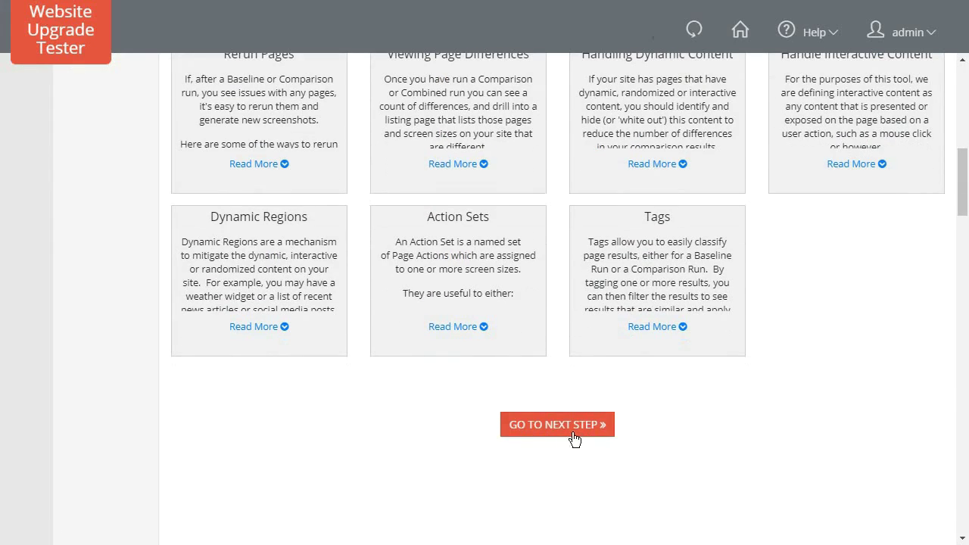
{"action": "left_click", "coordinate": [581, 441]}
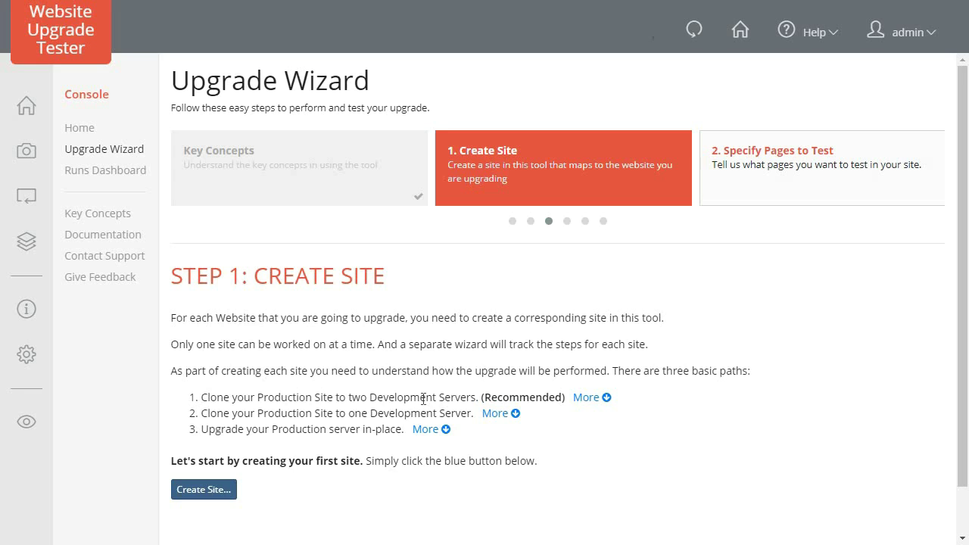
{"action": "left_click", "coordinate": [604, 402]}
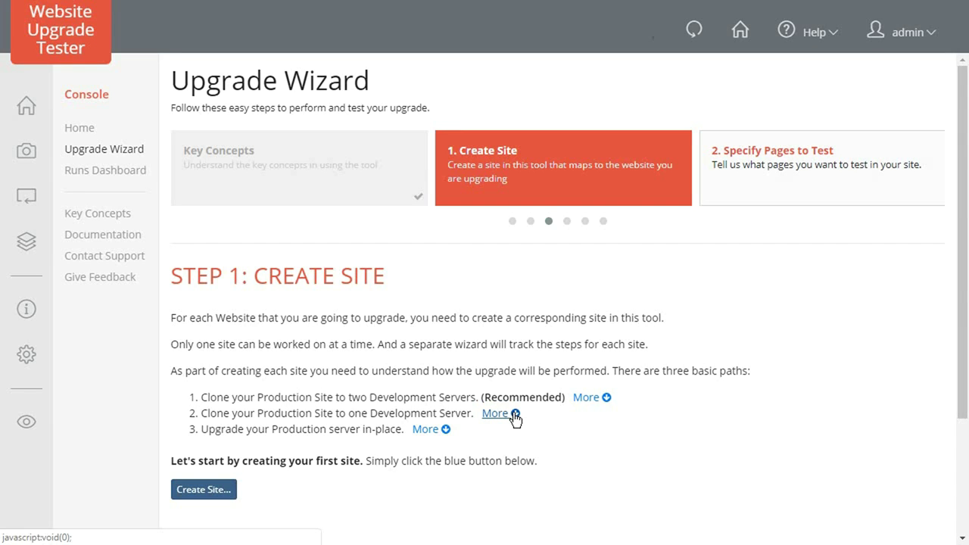
{"action": "scroll", "coordinate": [514, 419], "scroll_direction": "down", "scroll_amount": 1}
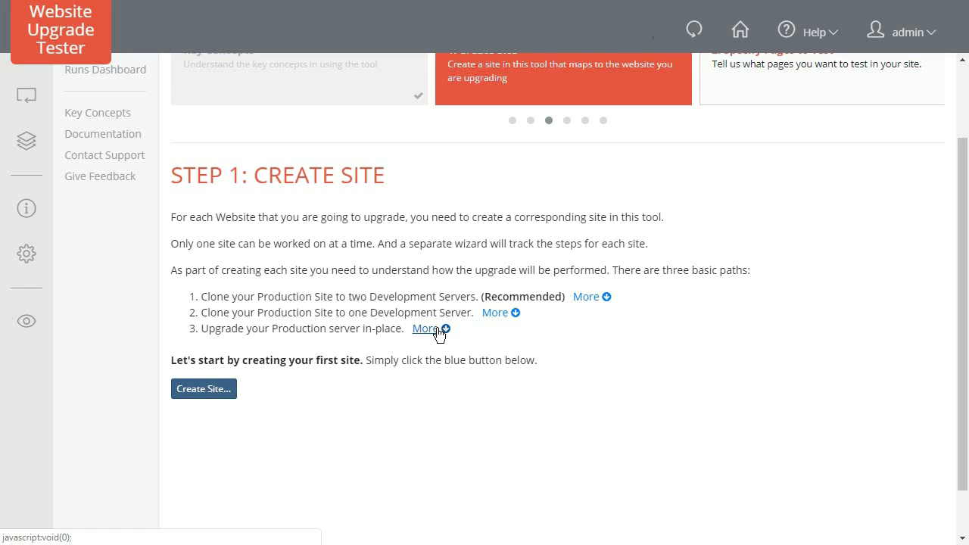
Step: Start a new site named Canvas with the upgrade process set to separate servers
{"action": "left_click", "coordinate": [209, 390]}
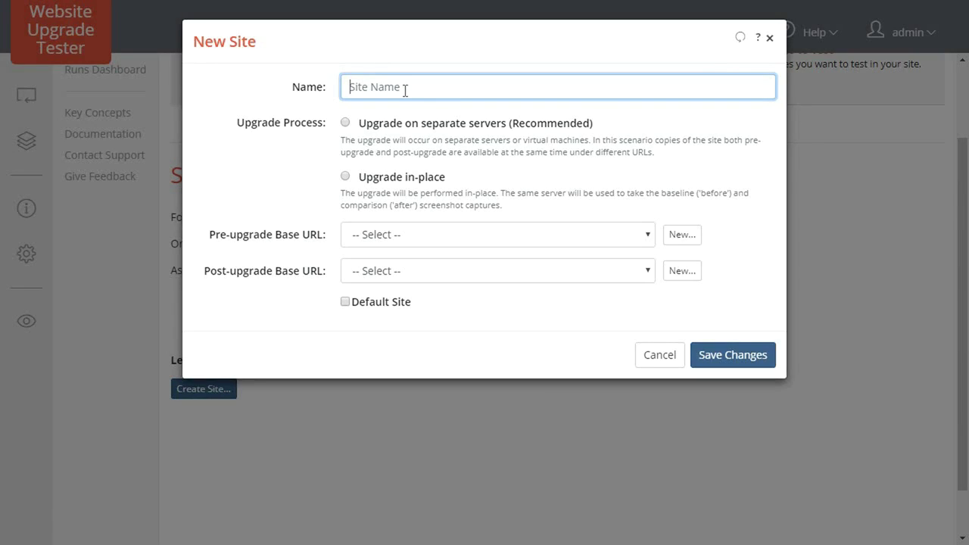
{"action": "type", "text": "Canvas"}
{"action": "left_click", "coordinate": [347, 121]}
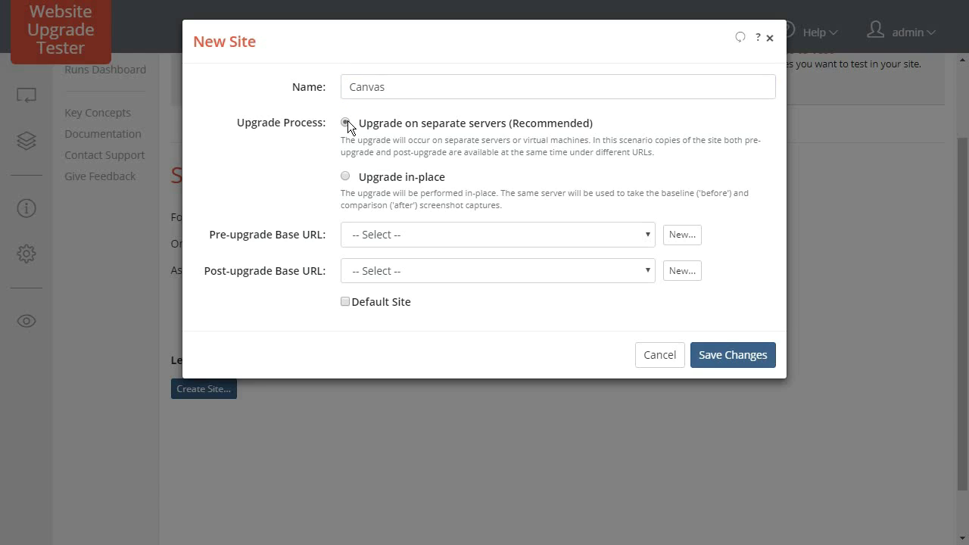
{"action": "left_click", "coordinate": [399, 235]}
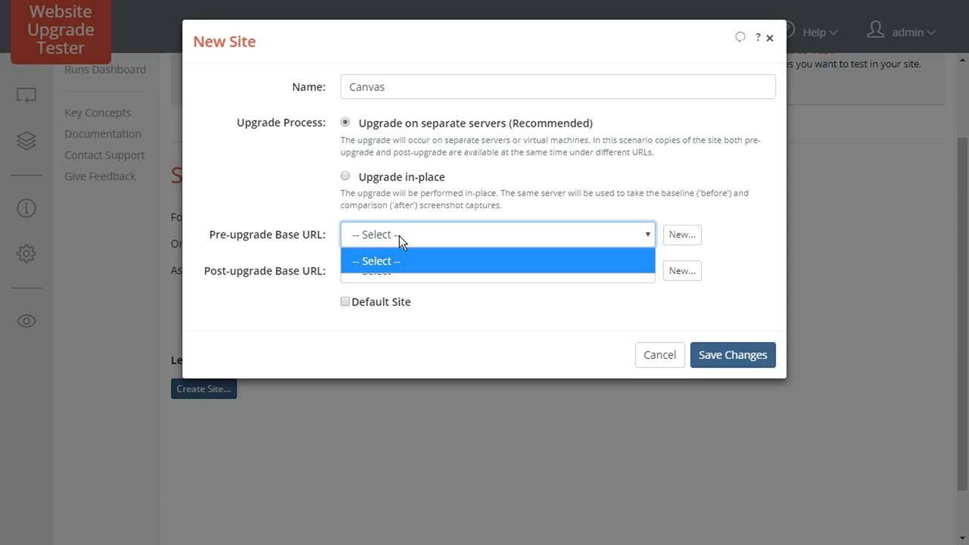
{"action": "left_click", "coordinate": [400, 236]}
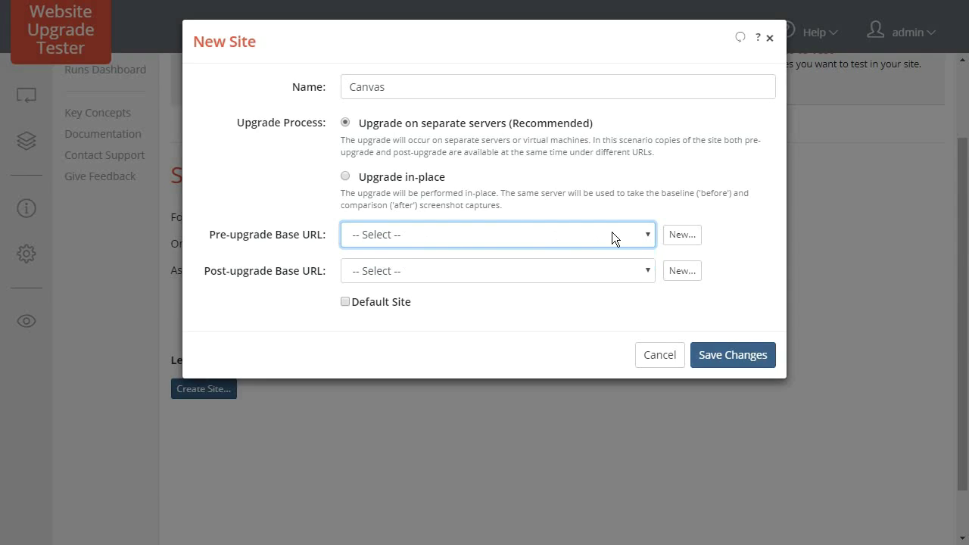
{"action": "left_click", "coordinate": [681, 235]}
{"action": "left_click", "coordinate": [467, 146]}
{"action": "type", "text": "http://before-canvas.websiteupgradetester.com"}
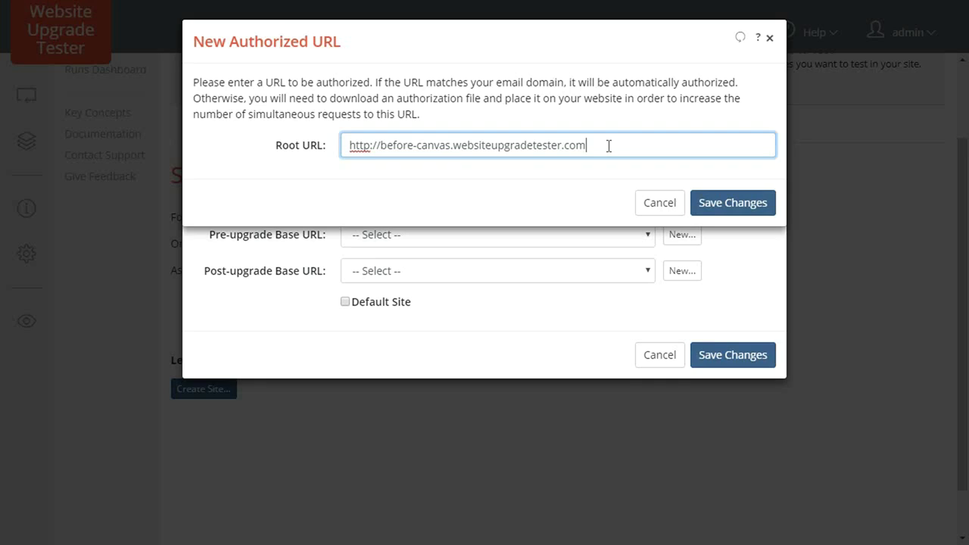
{"action": "left_click", "coordinate": [719, 206]}
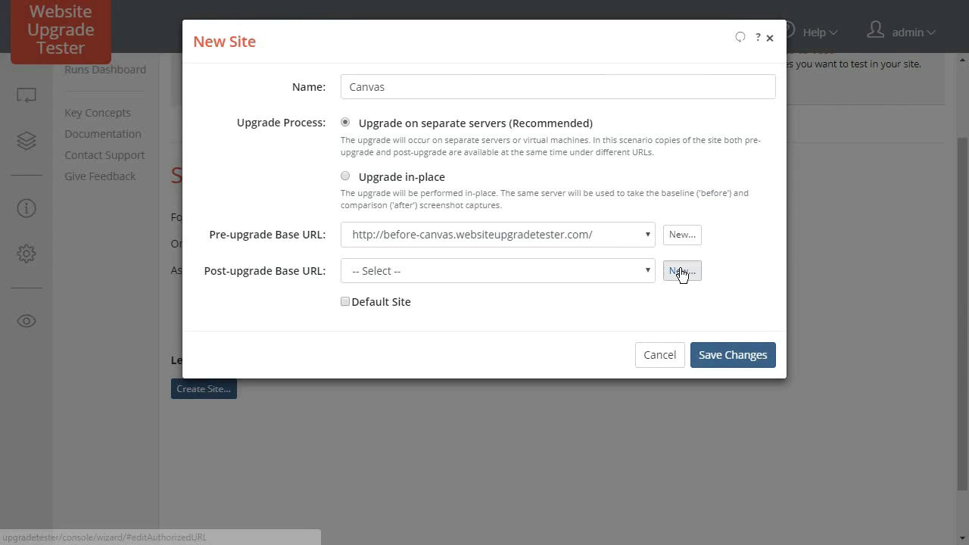
{"action": "left_click", "coordinate": [682, 271]}
{"action": "left_click", "coordinate": [576, 145]}
{"action": "type", "text": "http://after-canvas.websiteupgradetester.com"}
{"action": "left_click", "coordinate": [726, 205]}
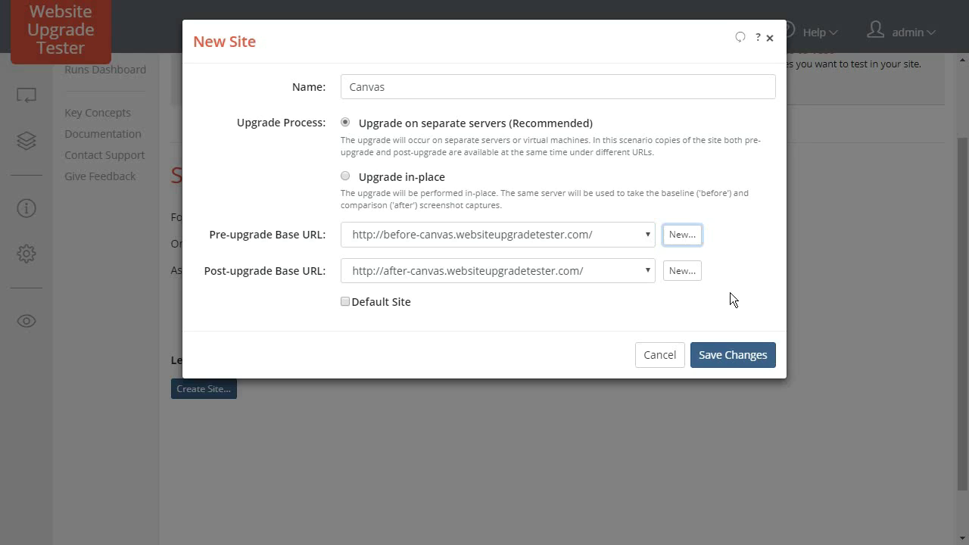
Step: Save the new site and advance the wizard to the Specify Pages to Test step
{"action": "left_click", "coordinate": [731, 360]}
{"action": "left_click", "coordinate": [731, 361]}
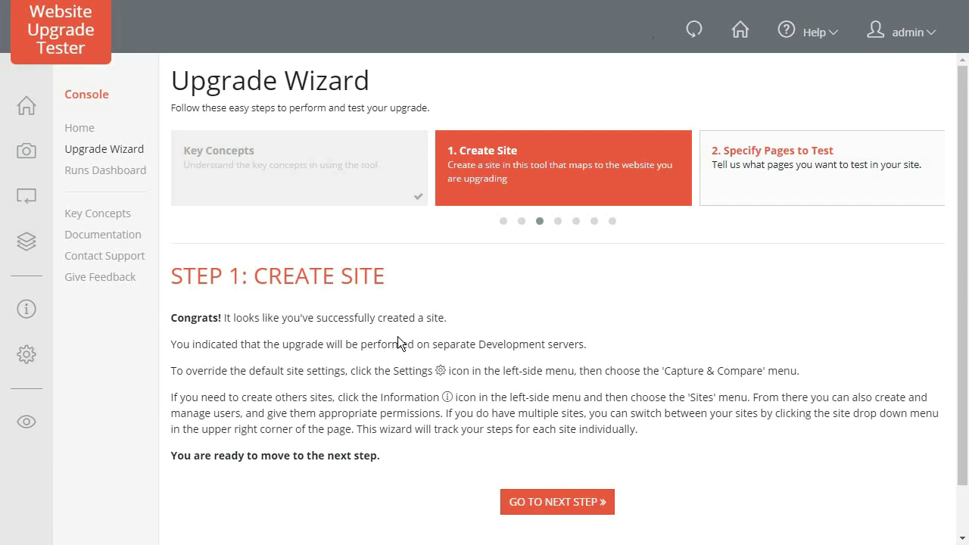
{"action": "left_click", "coordinate": [558, 506]}
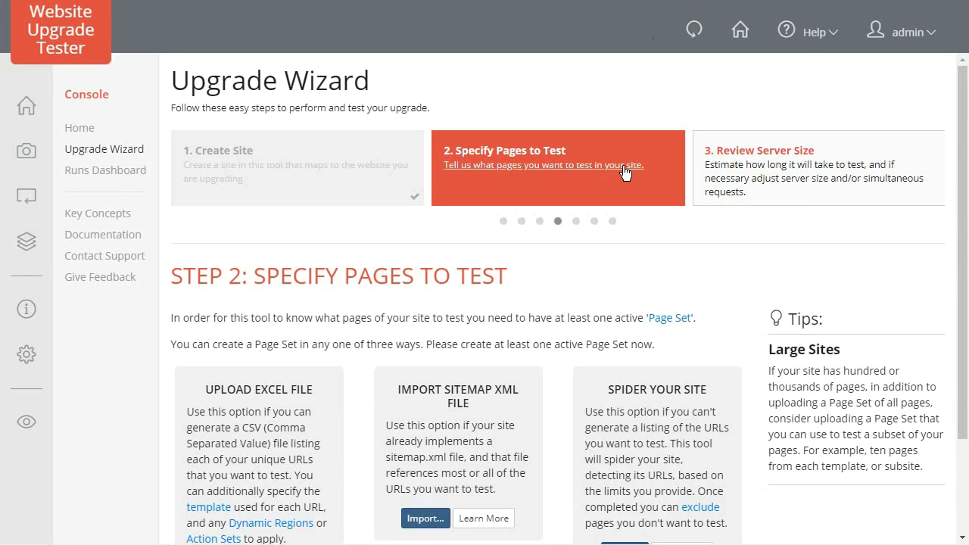
Step: Preview the remaining wizard steps in the carousel and review the three ways to create a Page Set
{"action": "left_click", "coordinate": [580, 175]}
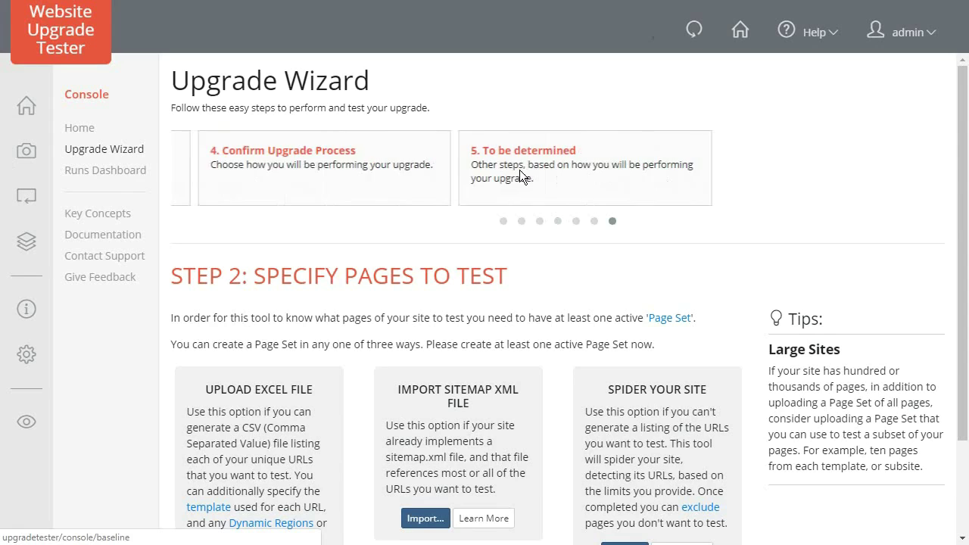
{"action": "left_click", "coordinate": [576, 221]}
{"action": "left_click", "coordinate": [558, 221]}
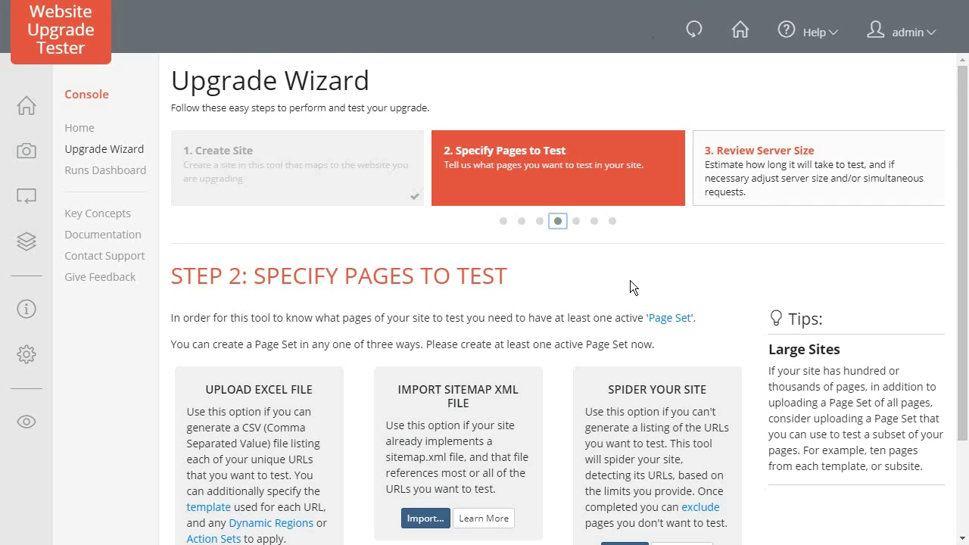
{"action": "scroll", "coordinate": [630, 281], "scroll_direction": "down", "scroll_amount": 3}
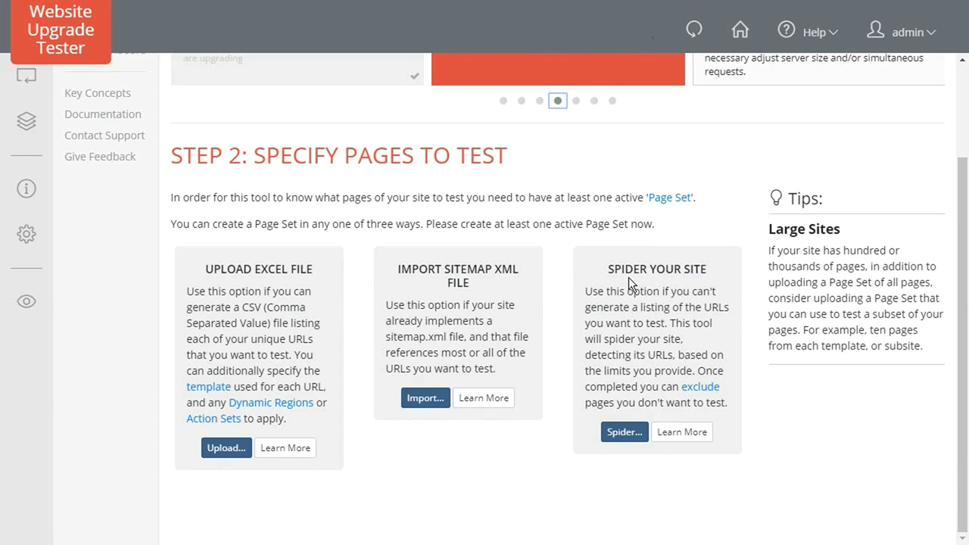
{"action": "scroll", "coordinate": [615, 218], "scroll_direction": "up", "scroll_amount": 1}
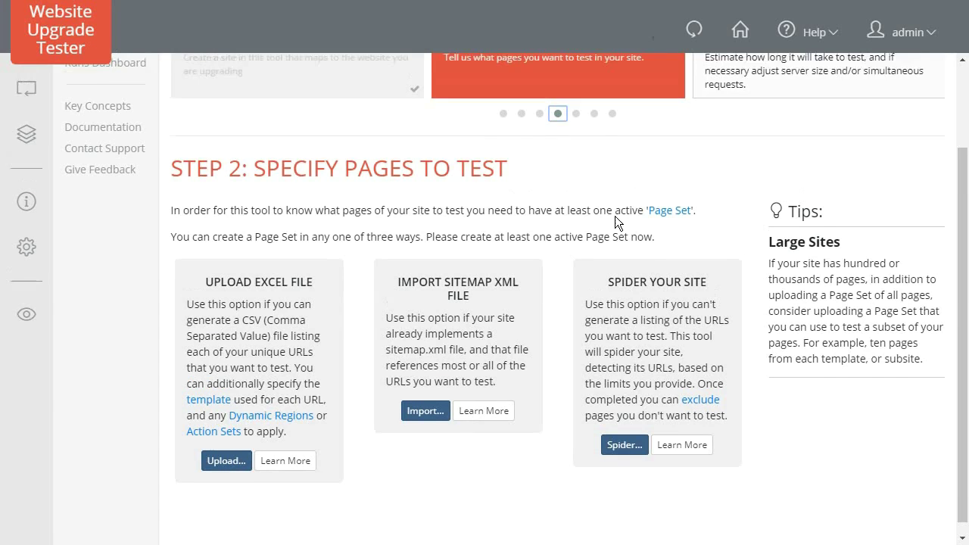
{"action": "scroll", "coordinate": [615, 219], "scroll_direction": "up", "scroll_amount": 3}
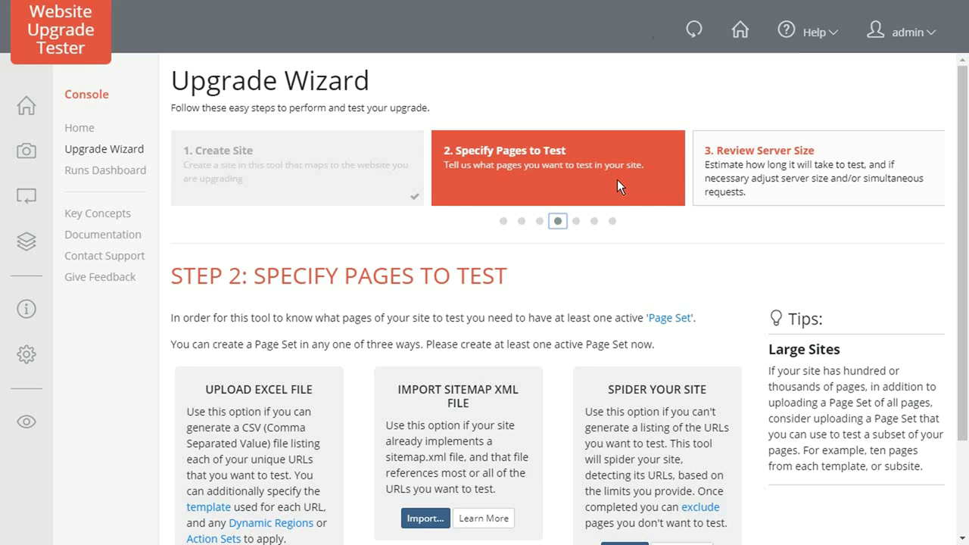
Step: Go to the Console Home page and resume the Upgrade Wizard from there
{"action": "left_click", "coordinate": [26, 110]}
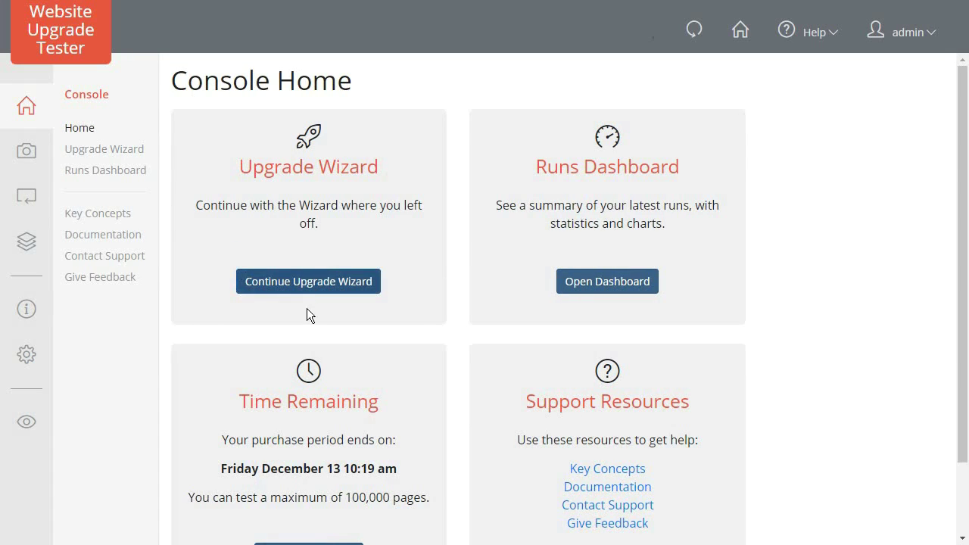
{"action": "left_click", "coordinate": [310, 288]}
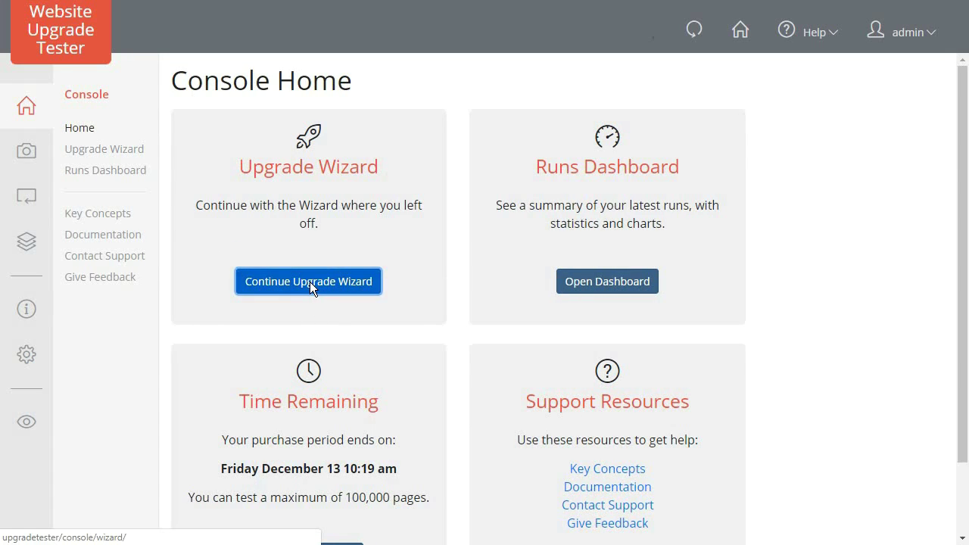